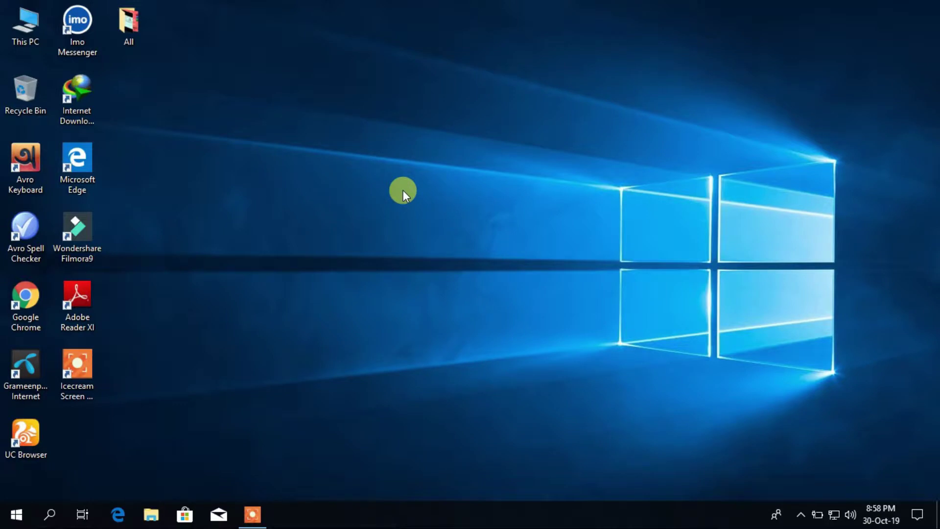
- Refresh the desktop, open UC Browser and load the copied Google Drive link for WinRAR 5.71.zip
right_click(375, 150)
left_click(398, 190)
double_click(36, 434)
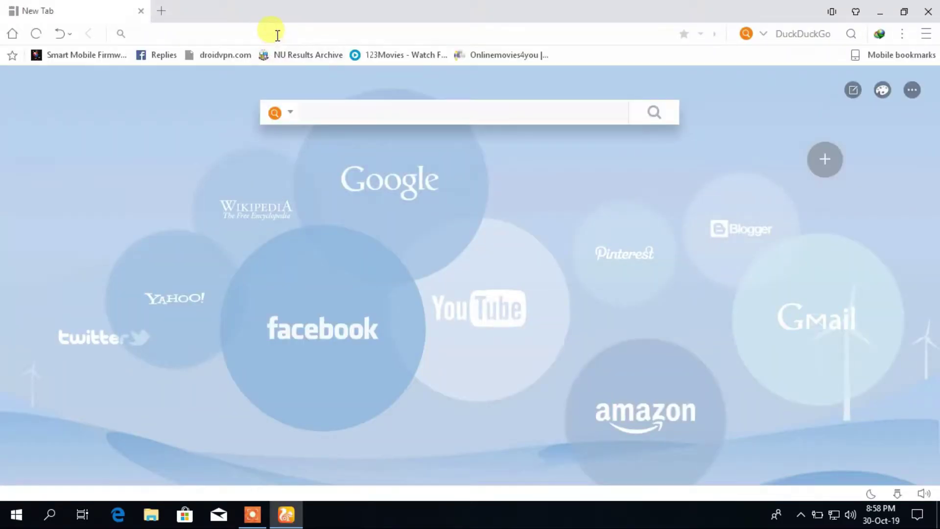
right_click(278, 36)
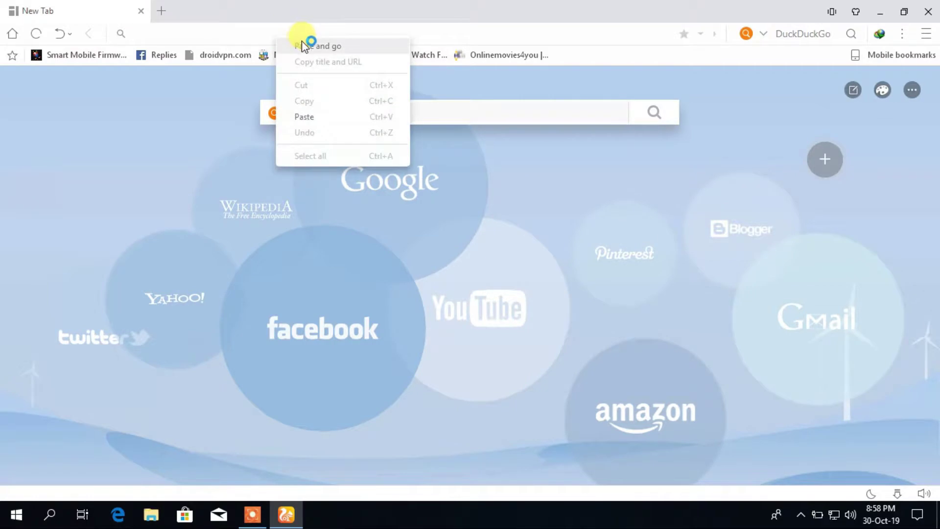
left_click(304, 46)
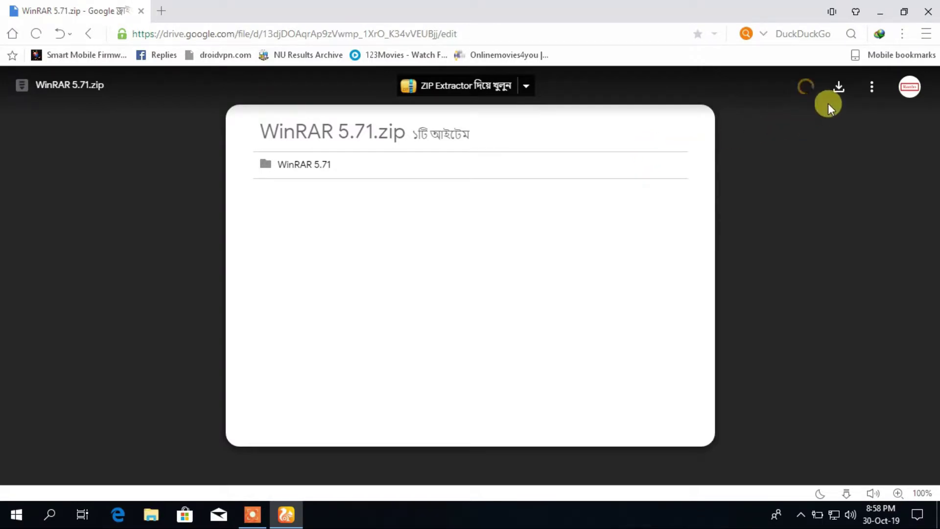
- Download WinRAR 5.71.zip, resuming the existing download entry, show the file in its folder and close the browser
left_click(840, 87)
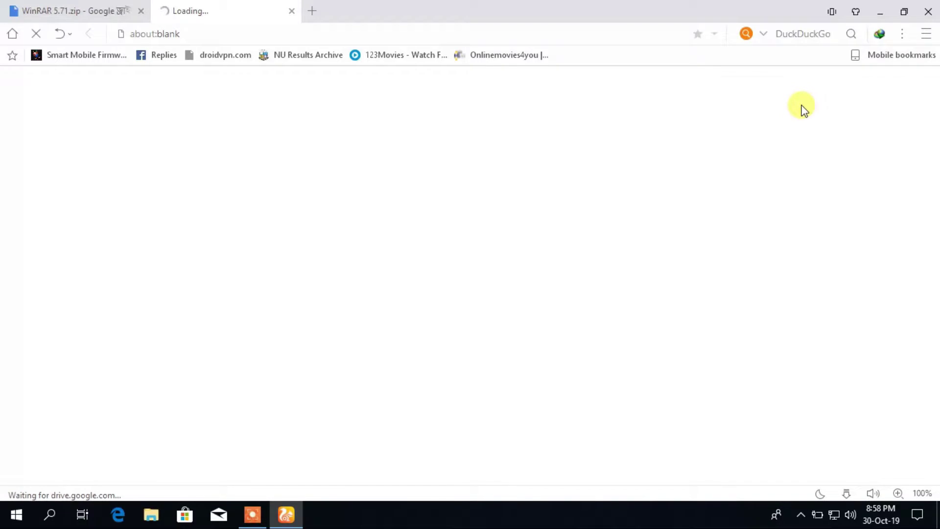
left_click(293, 13)
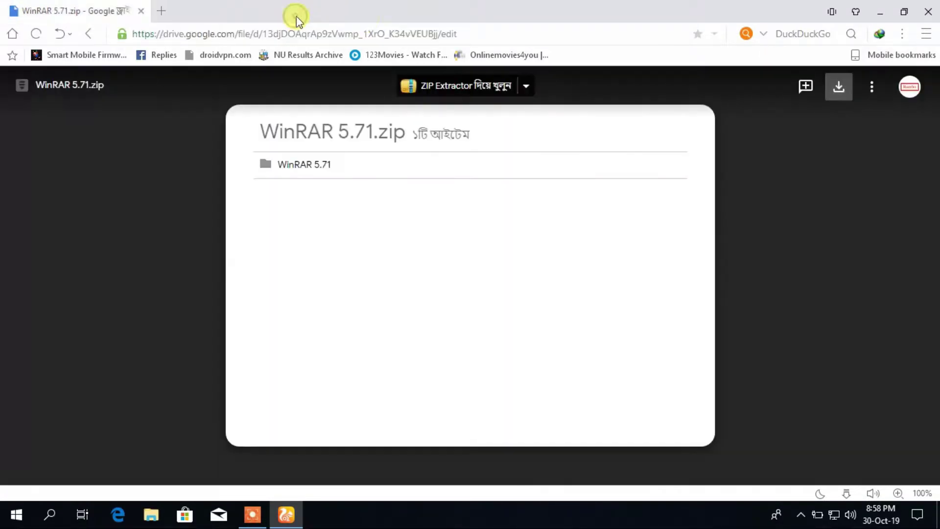
left_click(840, 86)
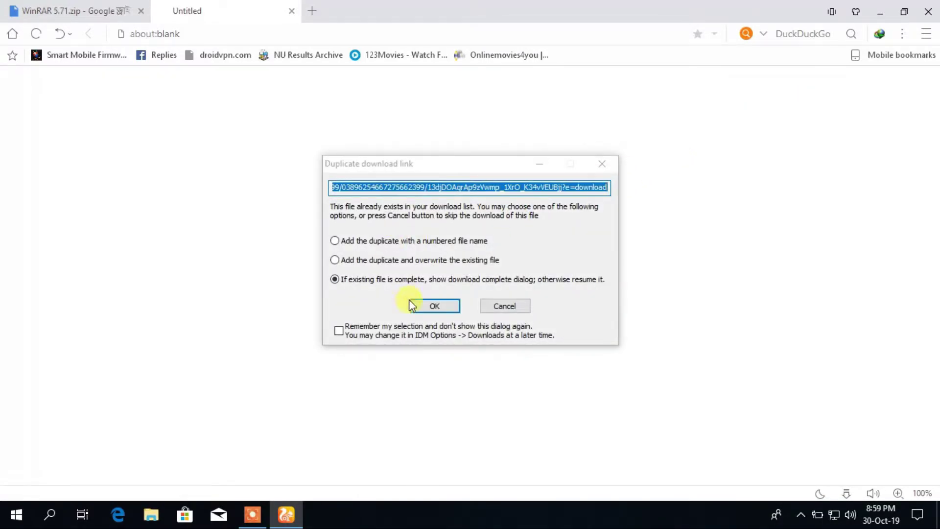
left_click(434, 307)
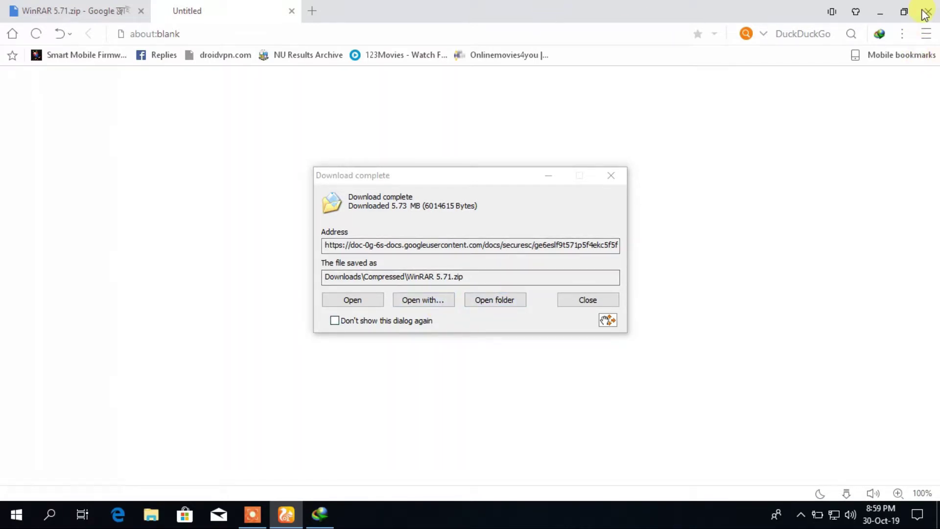
left_click(486, 301)
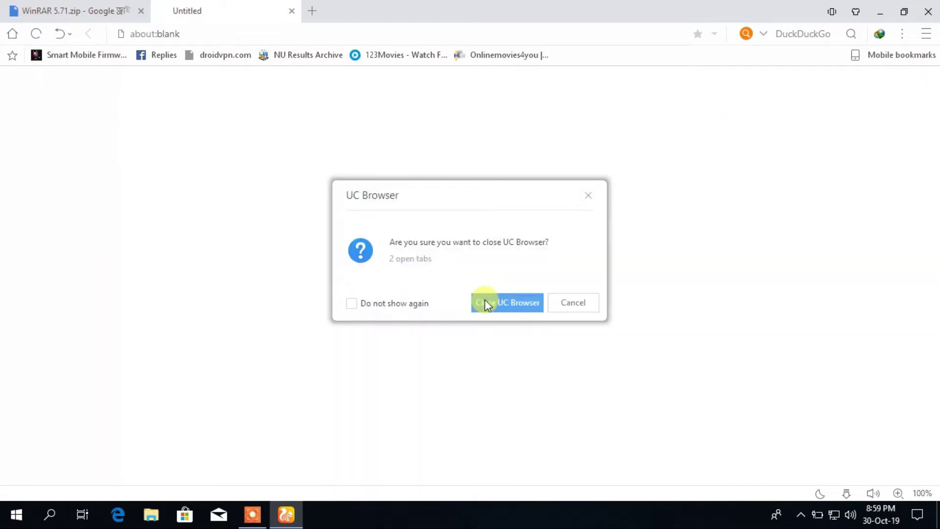
left_click(485, 300)
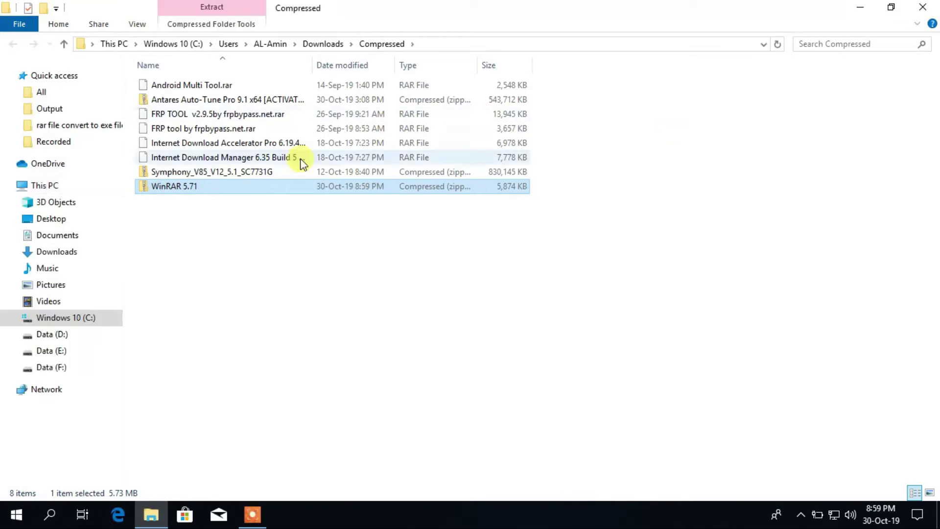
- Move the WinRAR 5.71 archive from the Compressed folder to the desktop and close the folder window
double_click(638, 6)
left_click_drag(326, 194, 681, 201)
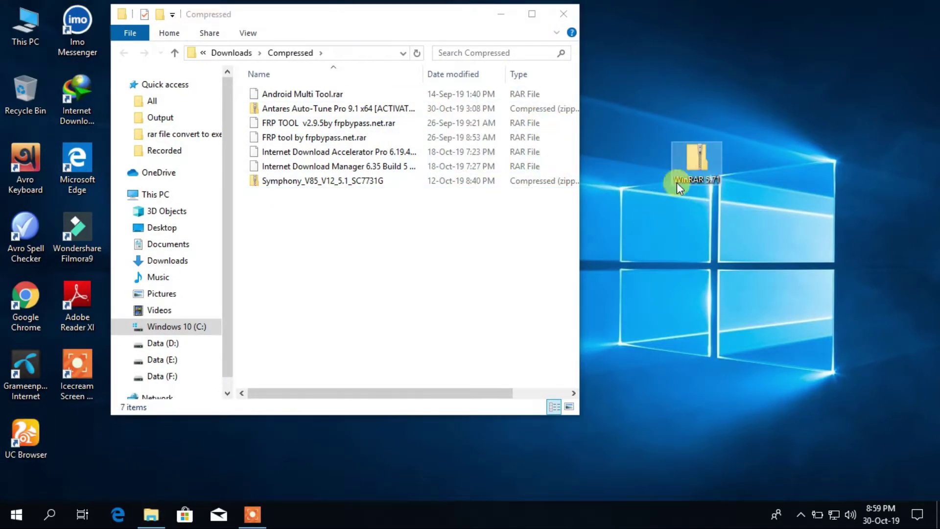
left_click(564, 12)
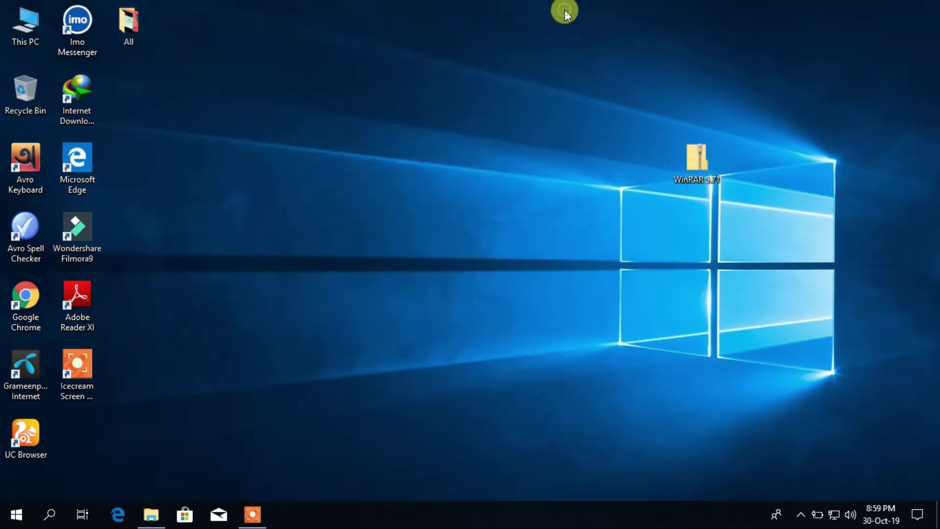
- Extract the WinRAR 5.71 archive to its suggested desktop folder and close the window of extracted files
right_click(705, 167)
left_click(742, 198)
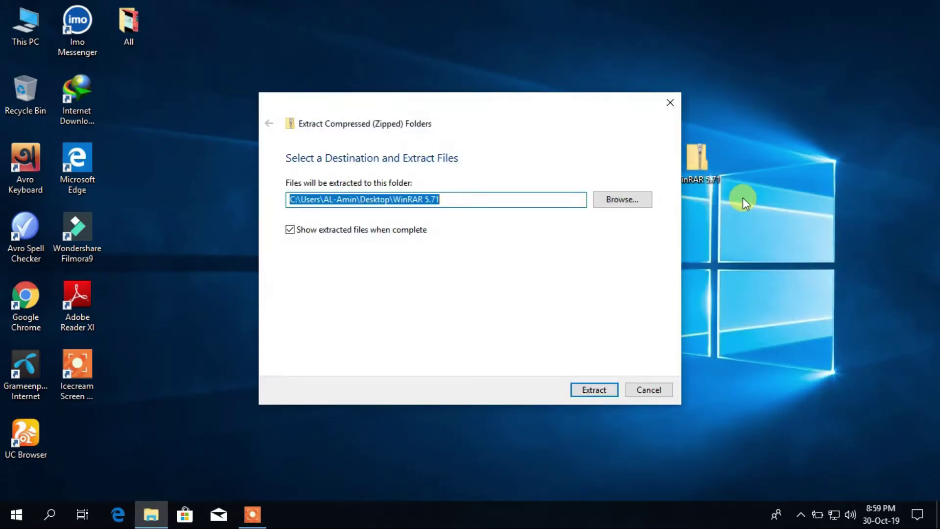
left_click(597, 392)
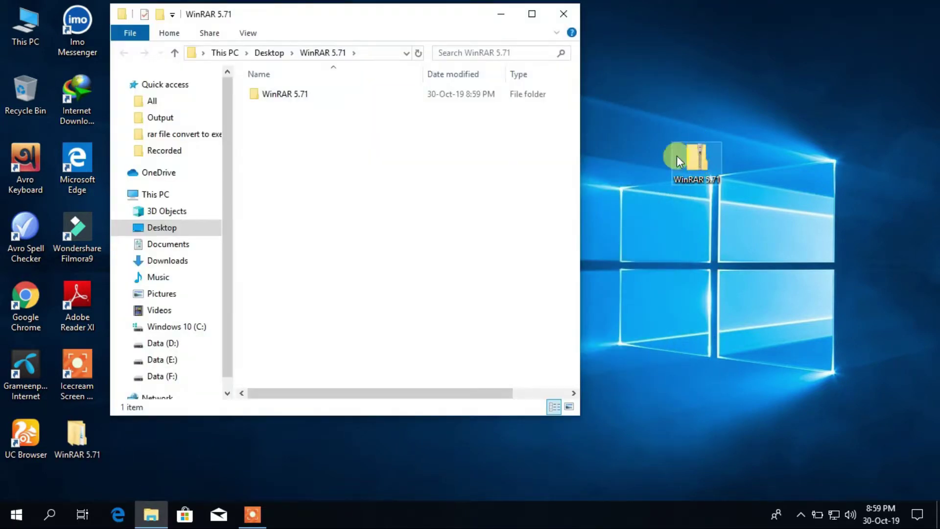
left_click(565, 14)
- Delete the WinRAR 5.71 archive from the desktop and permanently remove it by emptying the Recycle Bin
right_click(702, 167)
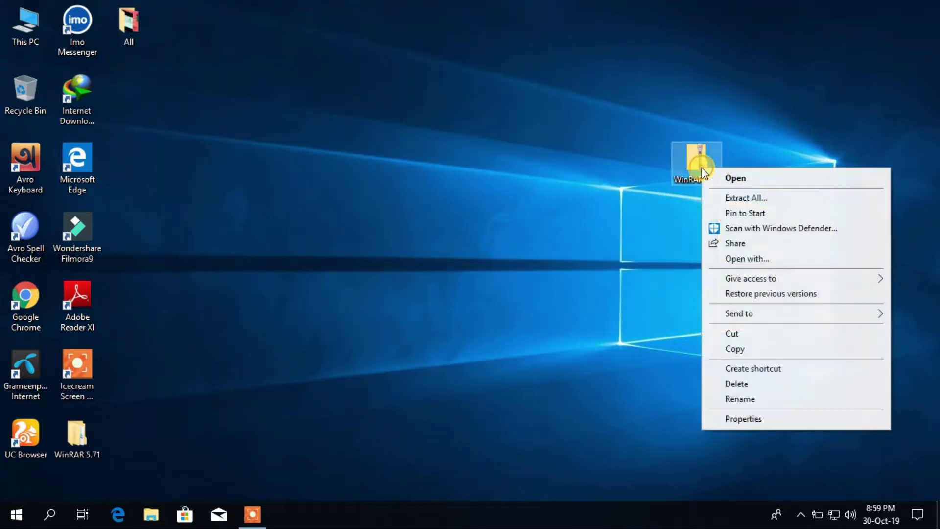
left_click(730, 387)
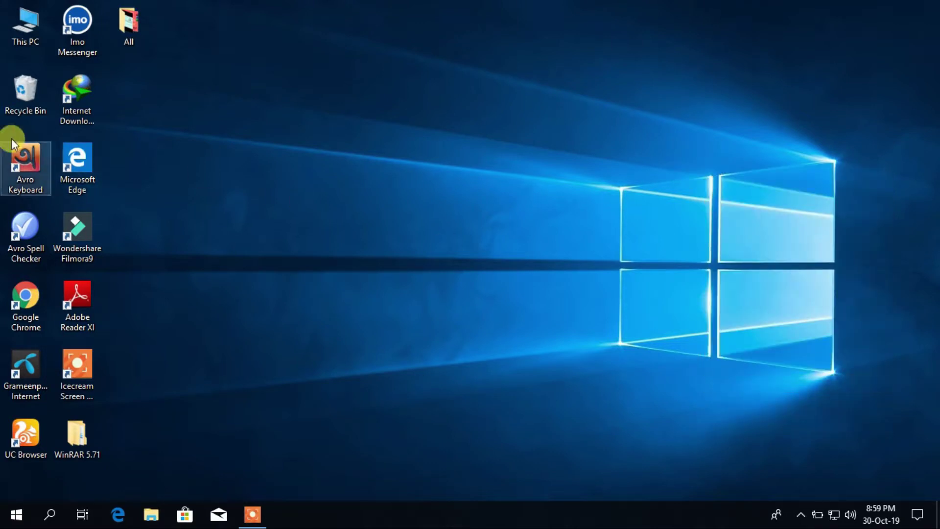
right_click(12, 108)
left_click(130, 137)
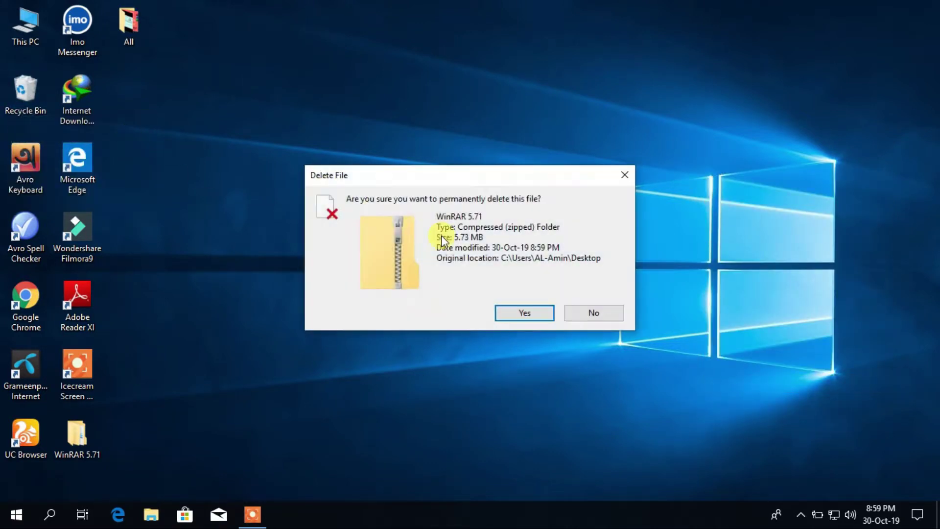
left_click(515, 307)
- Move the extracted WinRAR 5.71 folder to an empty area of the desktop and open its Your Files Is Here subfolder
left_click_drag(73, 434, 665, 142)
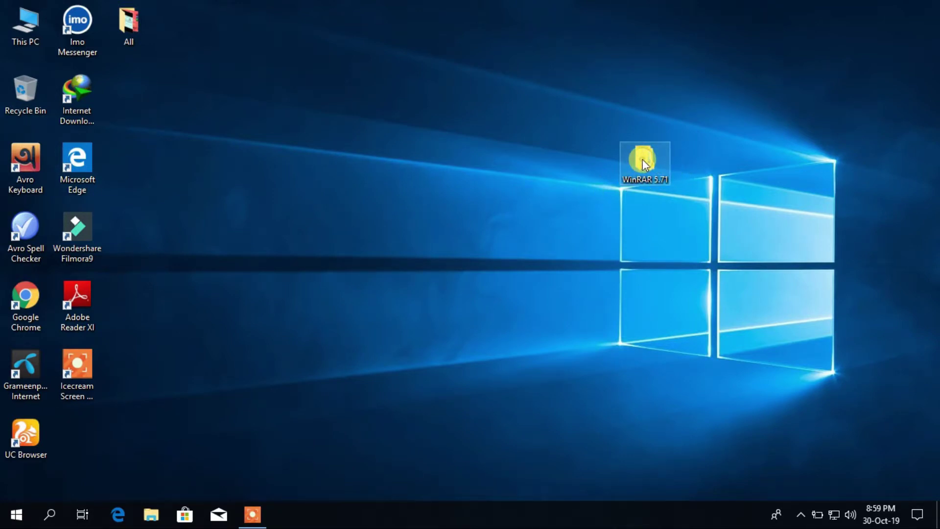
double_click(642, 160)
left_click_drag(370, 23, 586, 67)
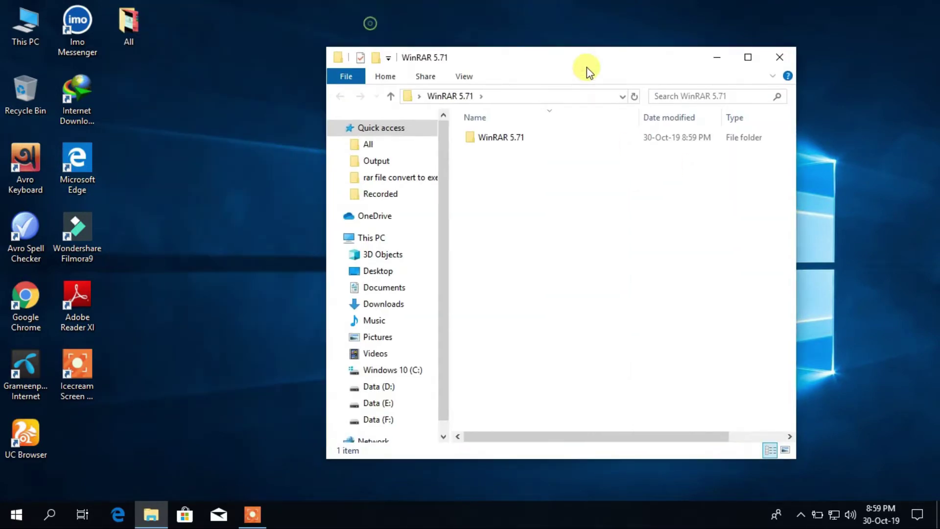
double_click(521, 137)
double_click(522, 137)
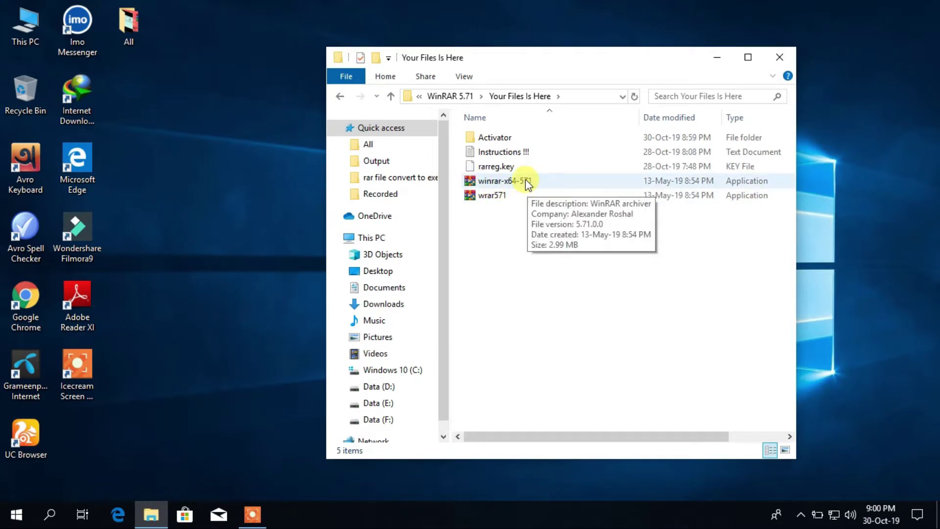
- Install WinRAR from winrar-x64-571 into C:\Program Files\WinRAR with the default options, close the shortcuts folder and refresh the desktop
left_click(525, 181)
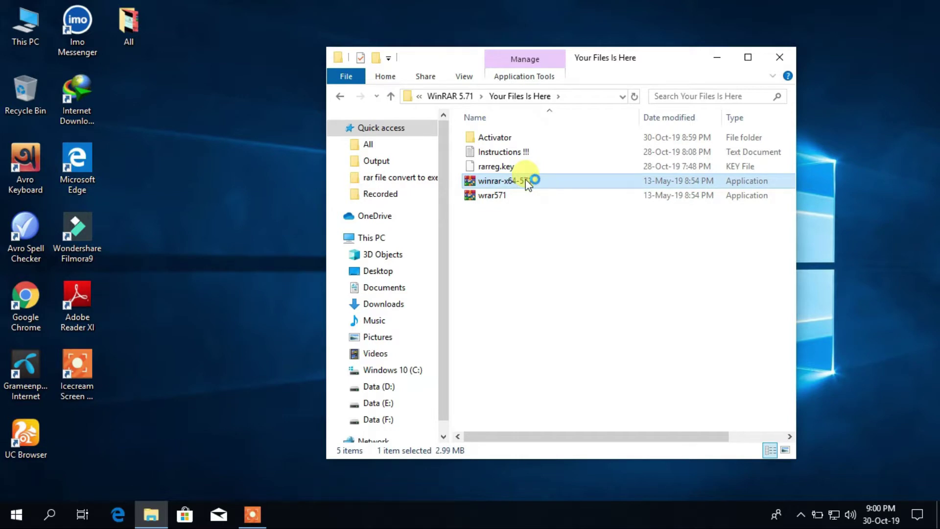
double_click(525, 180)
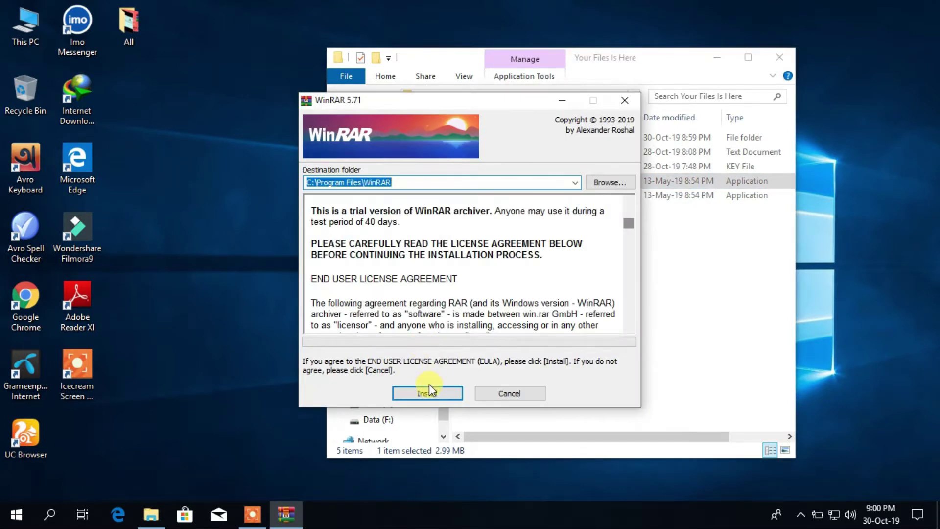
left_click(429, 392)
left_click(426, 387)
left_click(442, 386)
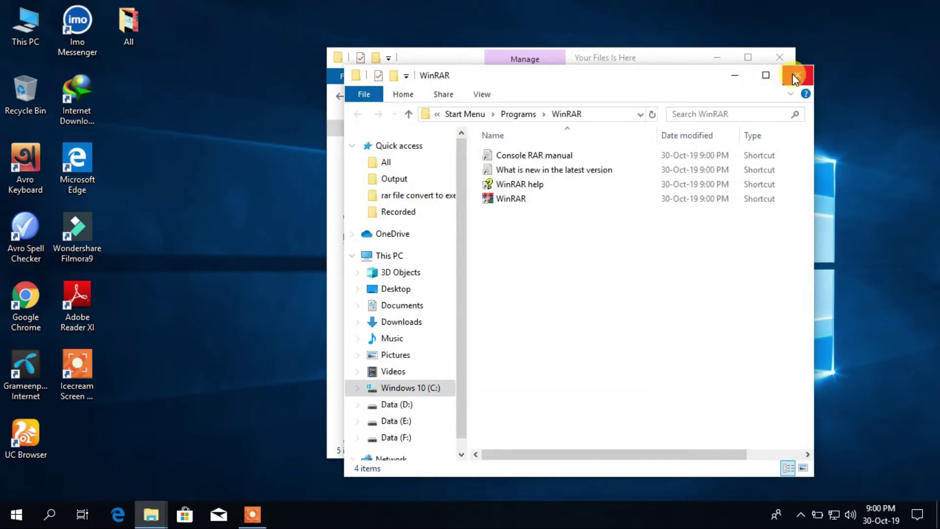
left_click(793, 73)
right_click(236, 111)
left_click(257, 151)
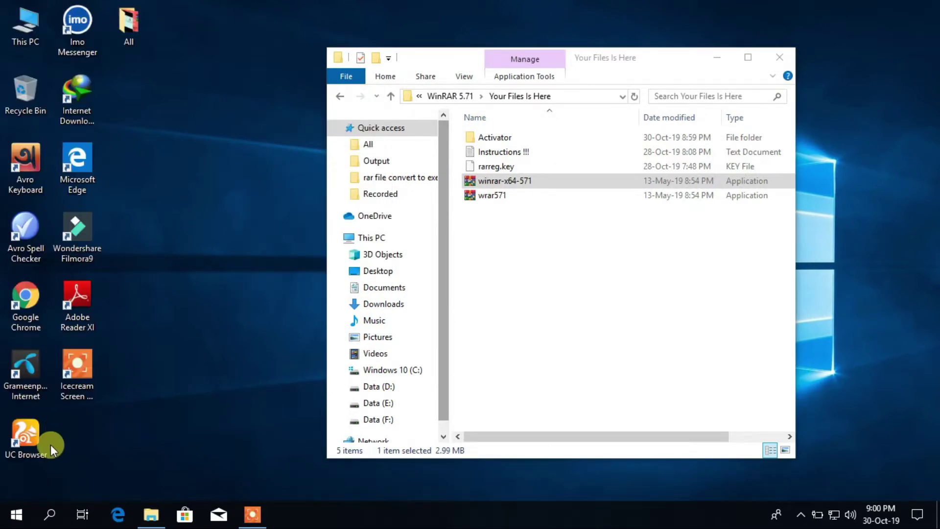
- Launch the installed WinRAR, check its registration details in the About information, and close the program
left_click(16, 515)
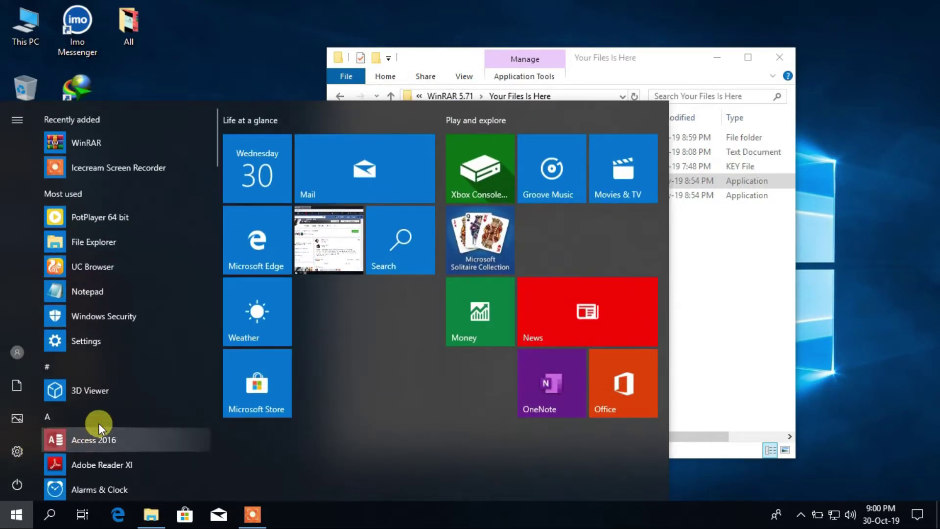
scroll(103, 421, "down", 20)
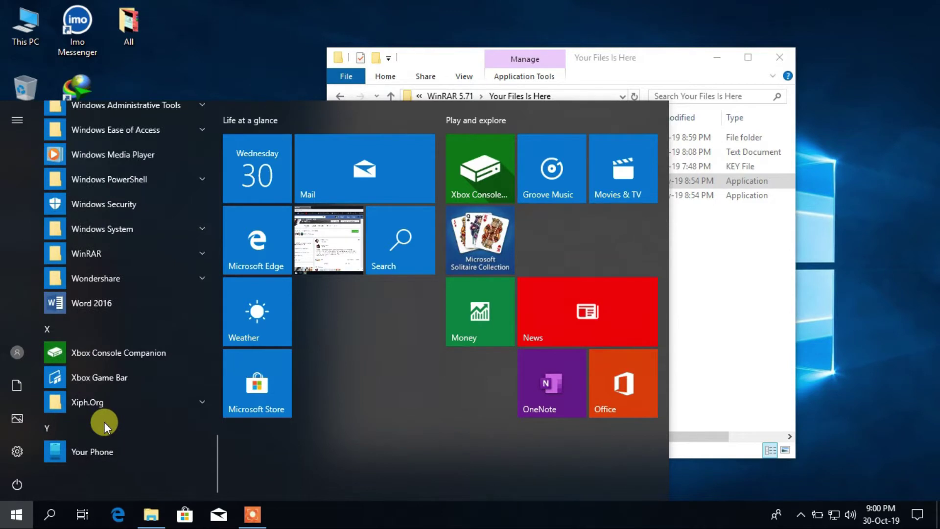
left_click(119, 255)
left_click(91, 326)
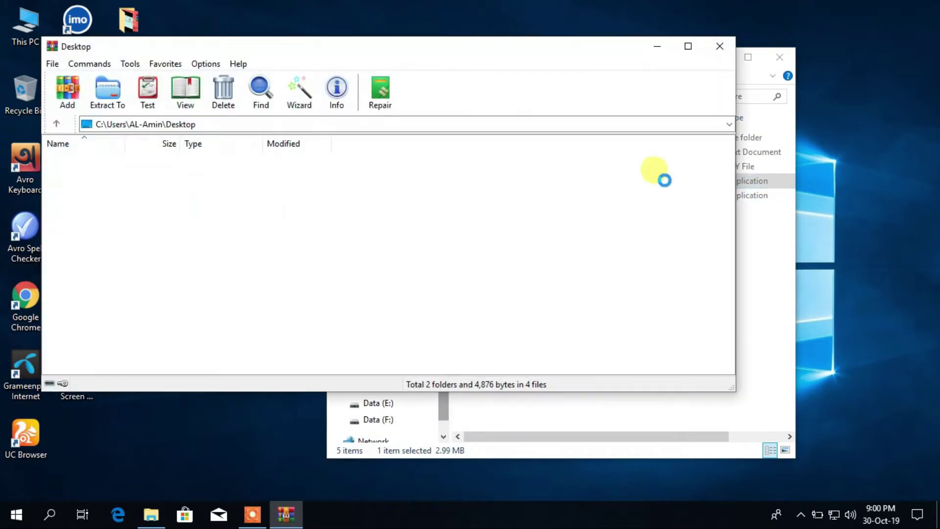
left_click(239, 69)
left_click(266, 119)
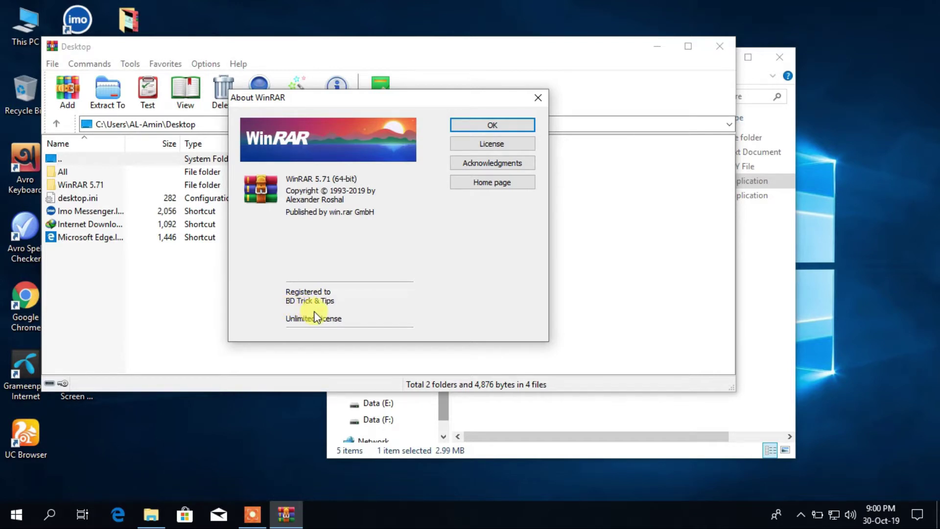
left_click(536, 99)
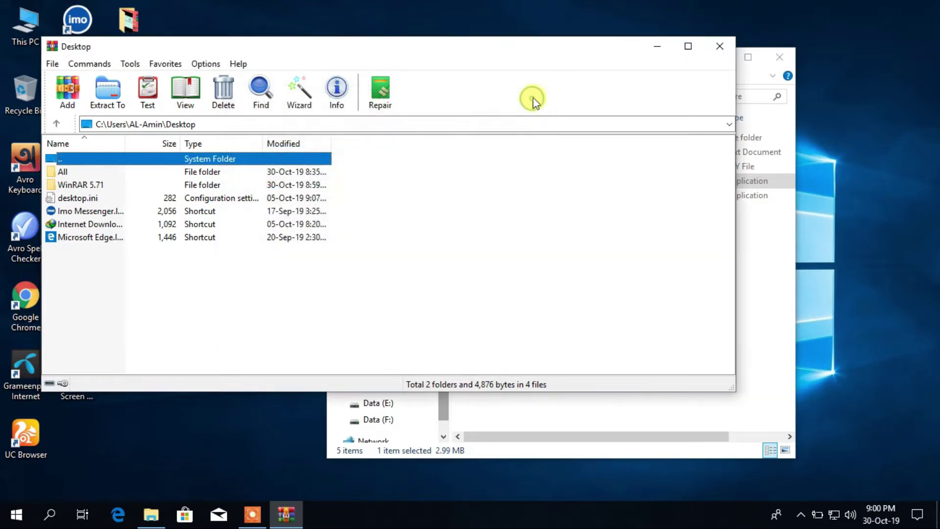
left_click(719, 51)
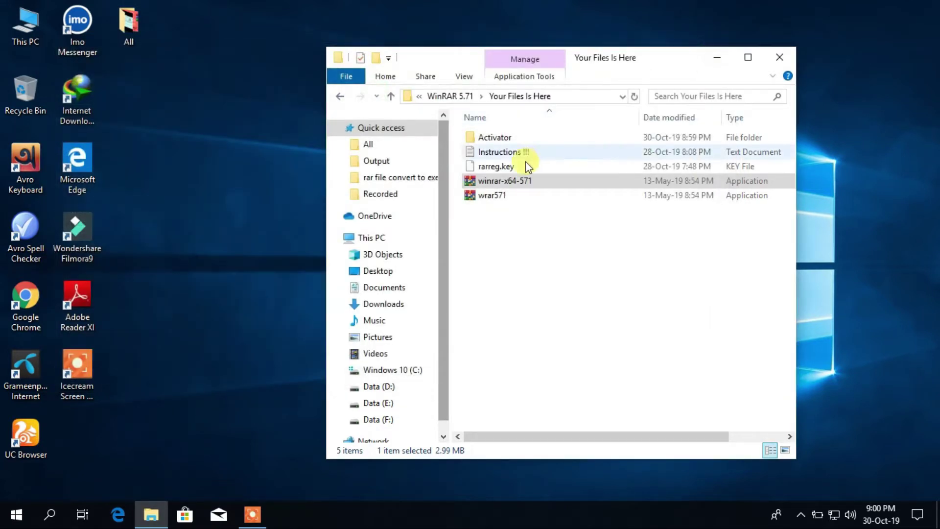
- Extract the KEYGEN-FFF archive directly into the Activator folder
double_click(510, 139)
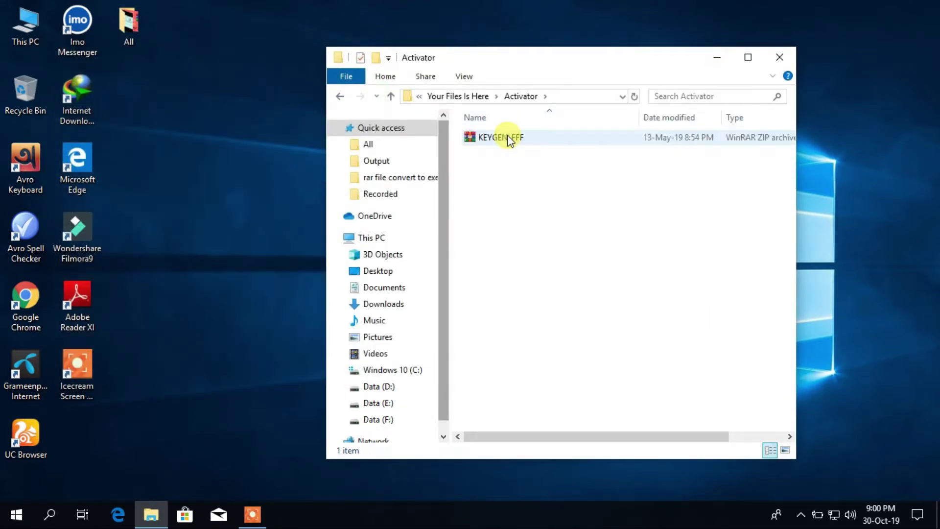
left_click(509, 140)
right_click(509, 141)
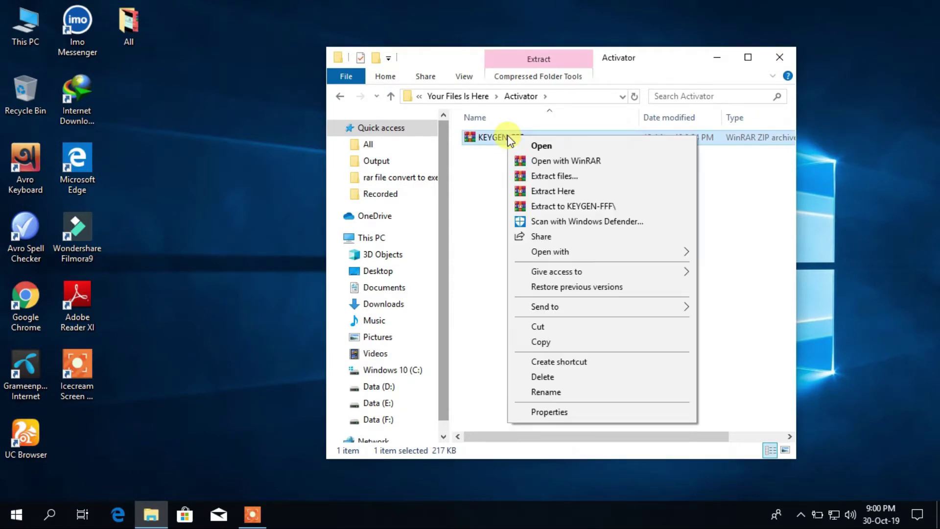
left_click(560, 191)
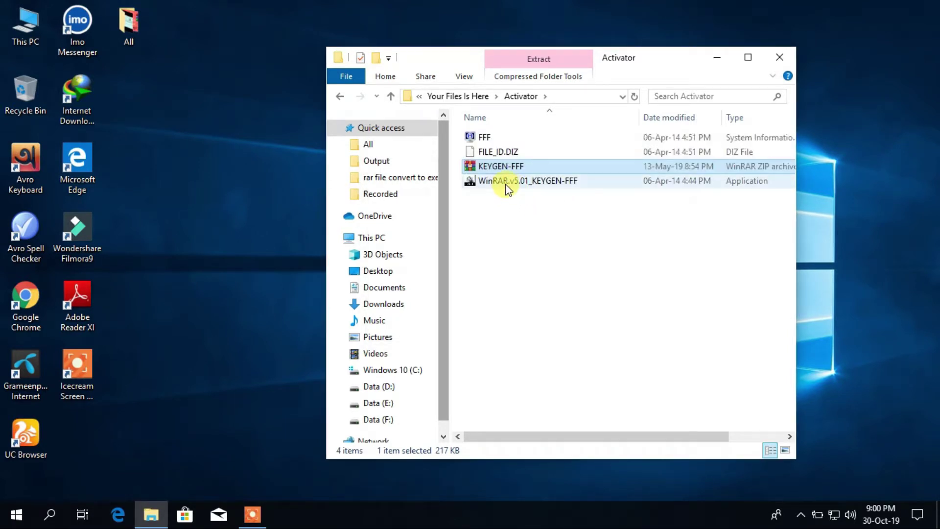
- Run WinRAR.v5.01_KEYGEN-FFF from the Activator folder and fill in its registration name and license fields
double_click(506, 183)
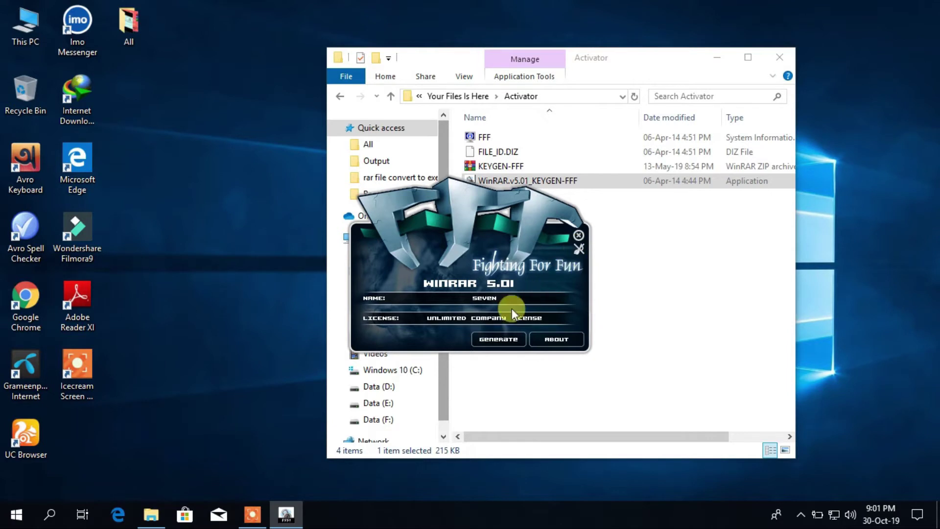
left_click_drag(395, 297, 530, 306)
type("tyjhyuh")
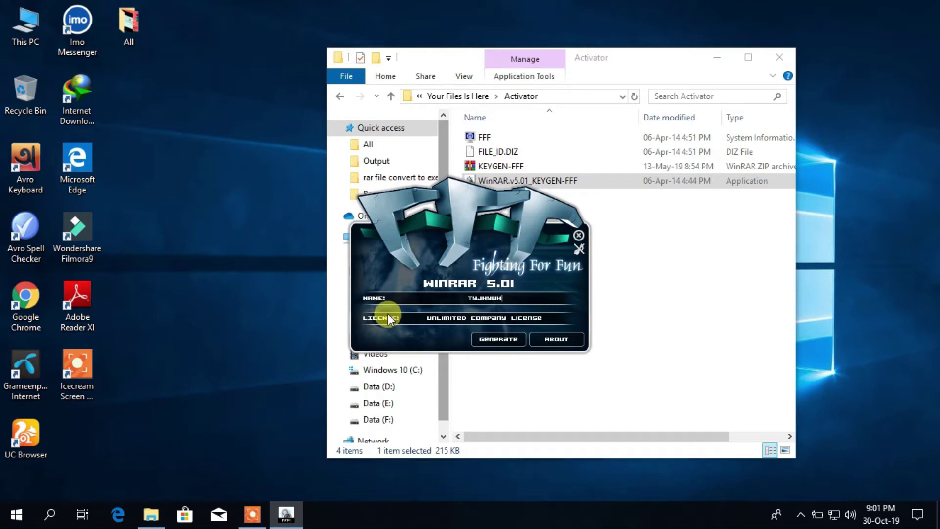
left_click_drag(424, 316, 548, 321)
type("gytrahrhj")
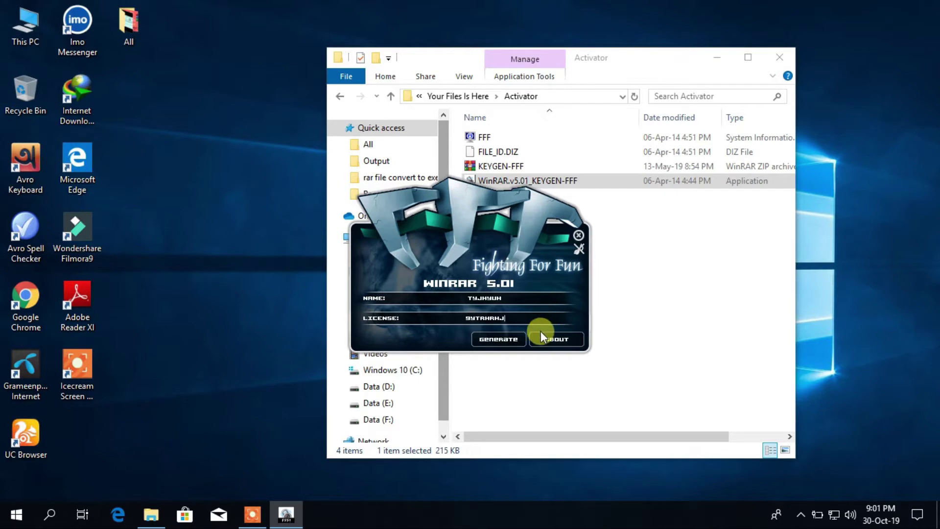
- Generate the rarreg registration keyfile into the AppData\Roaming\WinRAR folder, and close the Activator folder and the key generator
left_click(490, 338)
left_click(513, 337)
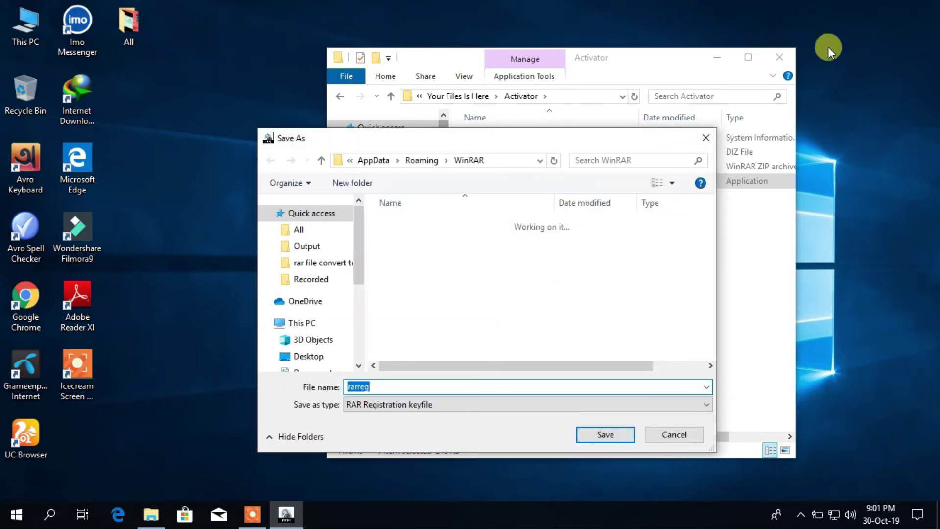
left_click(788, 55)
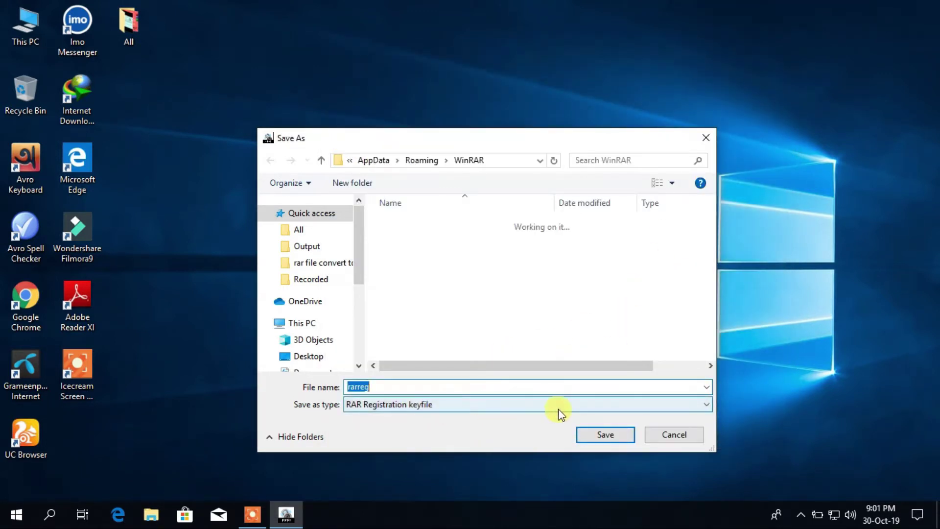
left_click(600, 434)
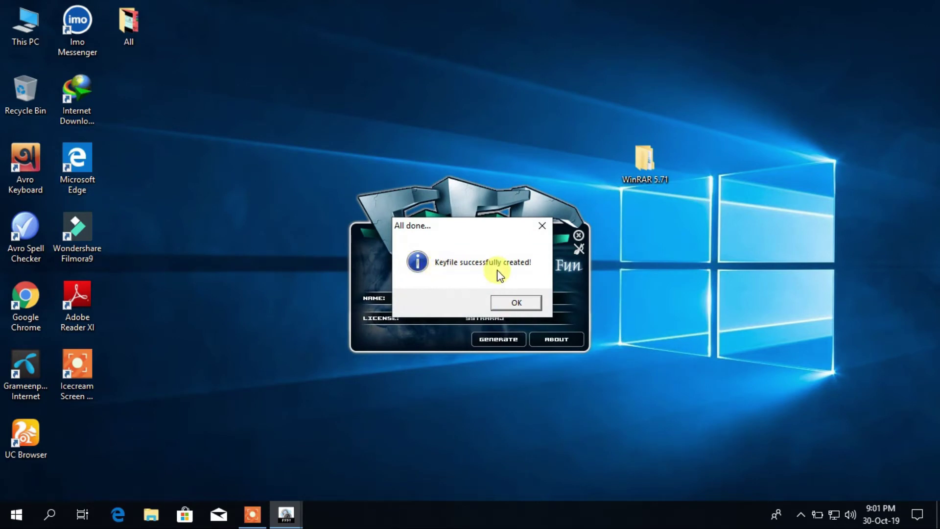
left_click(516, 303)
left_click(578, 237)
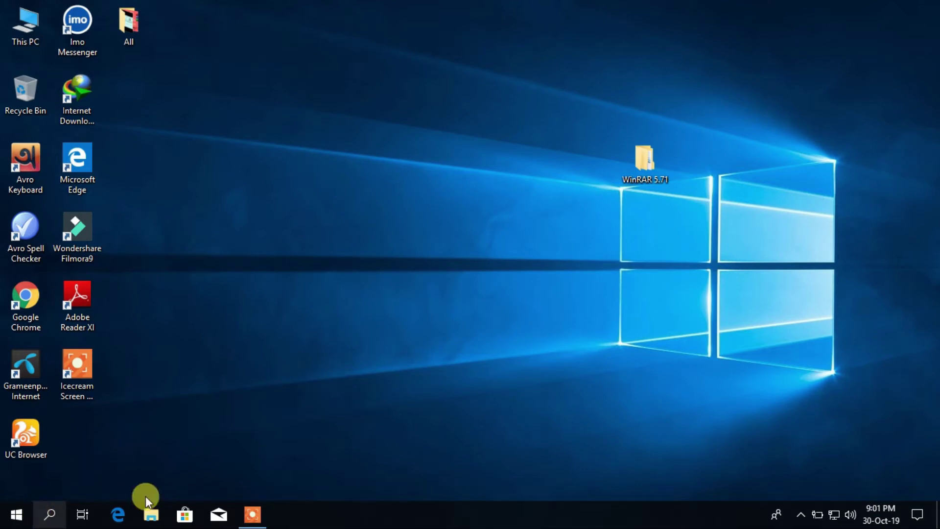
- Launch WinRAR and check the registered name and license in its About information
left_click(20, 513)
scroll(57, 433, "down", 20)
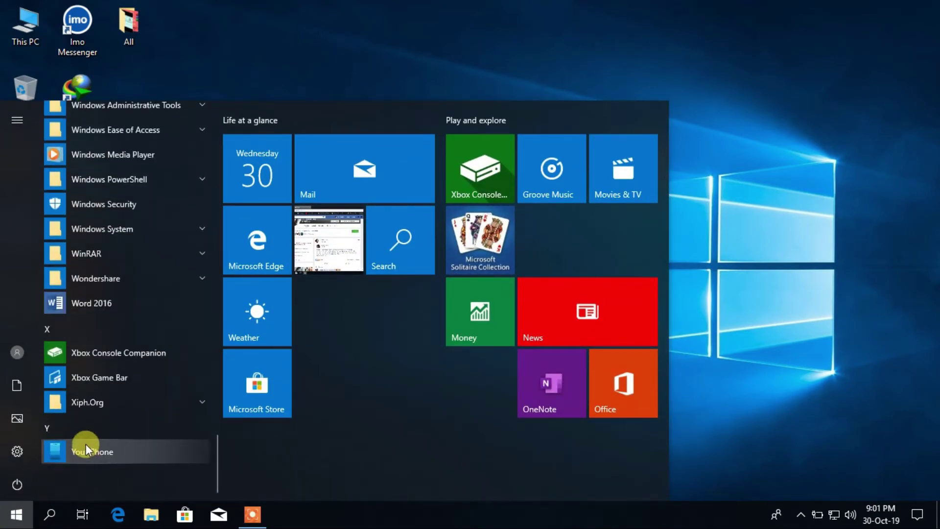
left_click(116, 253)
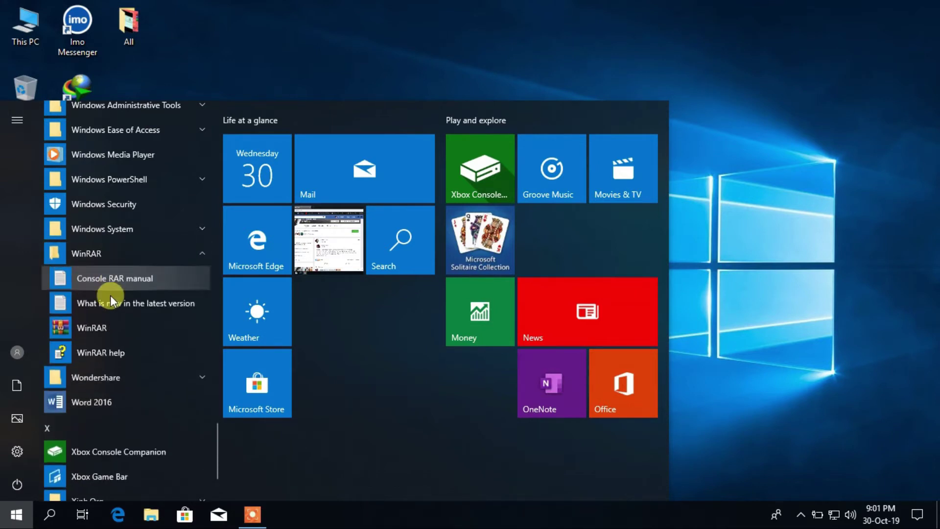
left_click(104, 327)
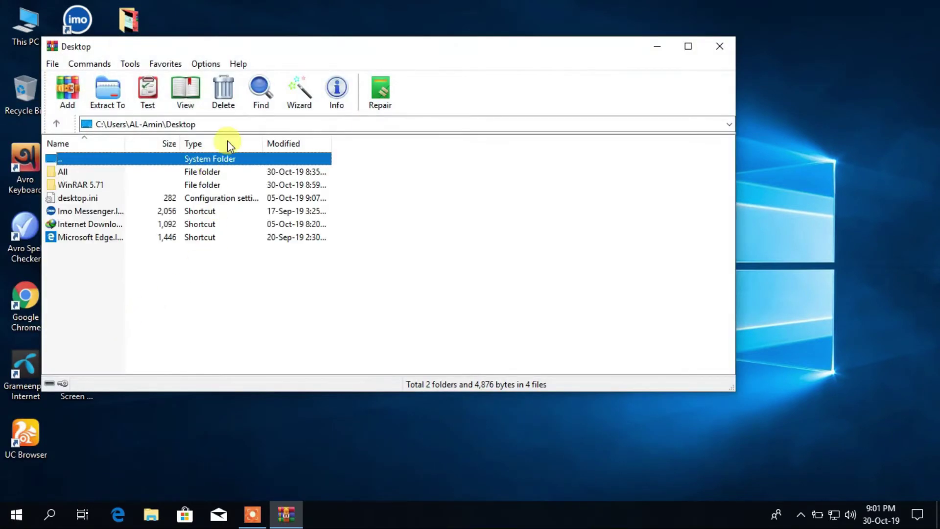
left_click(238, 63)
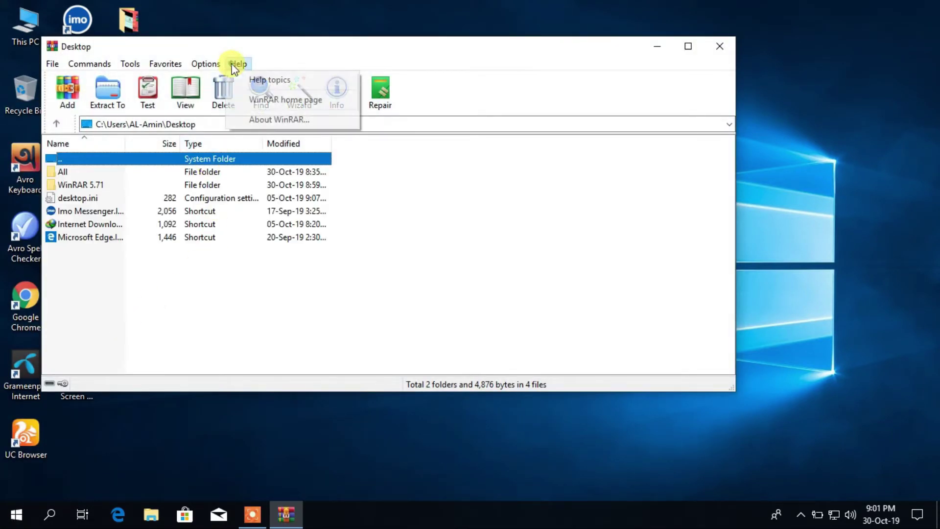
left_click(263, 117)
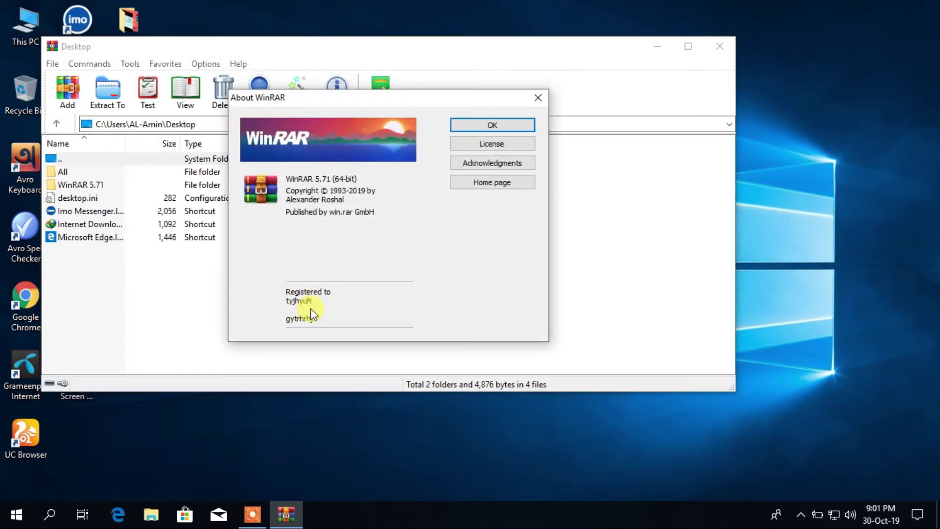
left_click(531, 100)
- Move the WinRAR 5.71 desktop folder to a free area beside the WinRAR window, keeping both accessible
left_click_drag(460, 52, 474, 88)
left_click_drag(554, 84, 522, 183)
left_click_drag(645, 155, 804, 81)
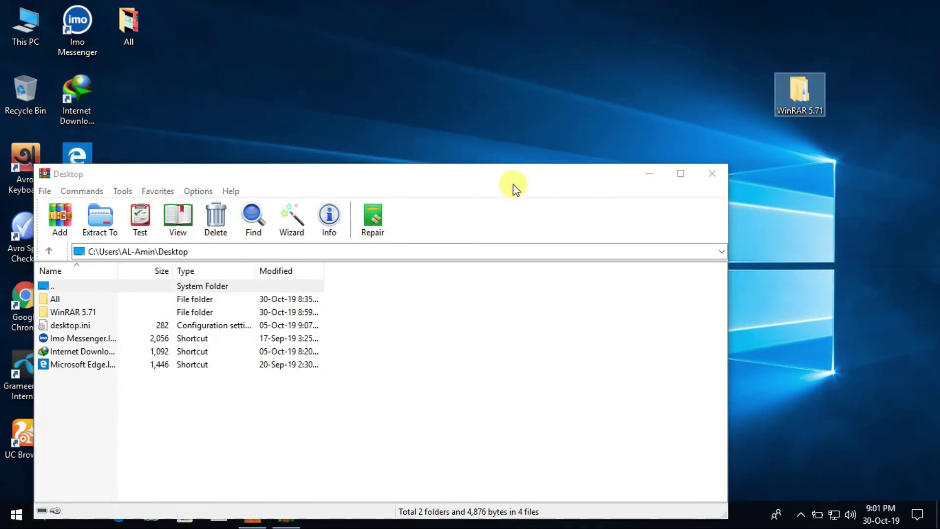
left_click_drag(415, 176, 472, 69)
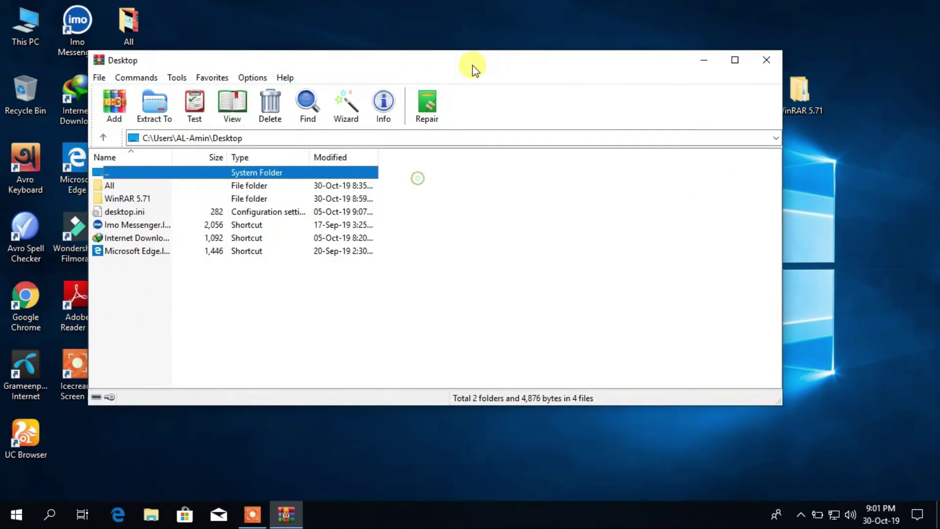
- Register WinRAR with rarreg.key from the Your Files Is Here subfolder, replacing the current registration key
double_click(799, 101)
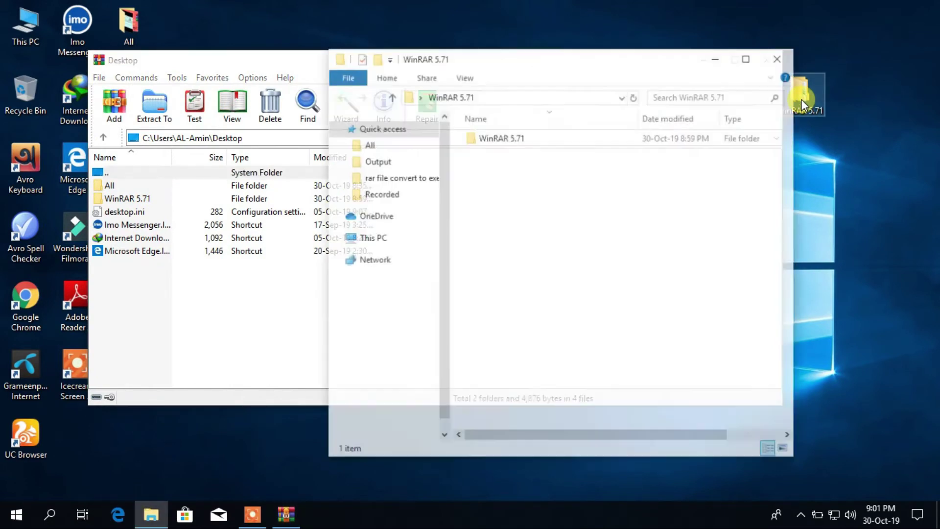
double_click(521, 138)
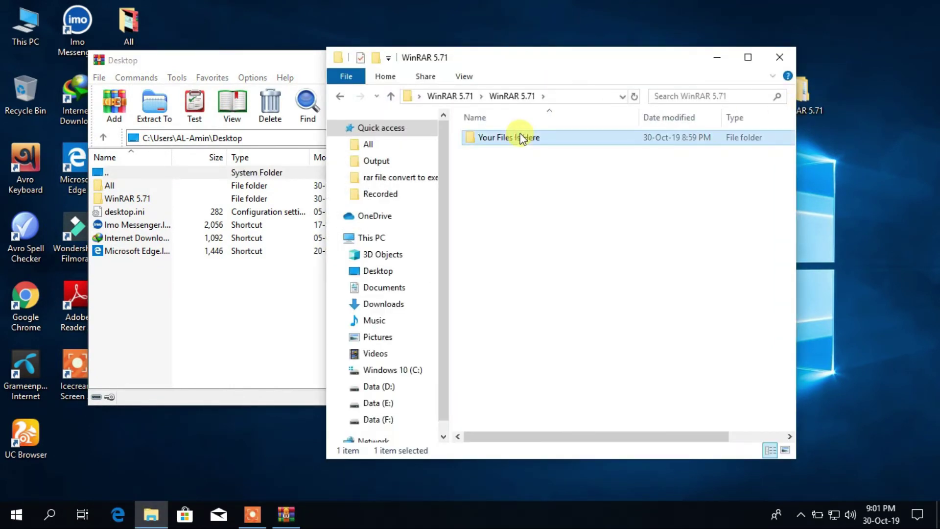
left_click_drag(550, 60, 779, 87)
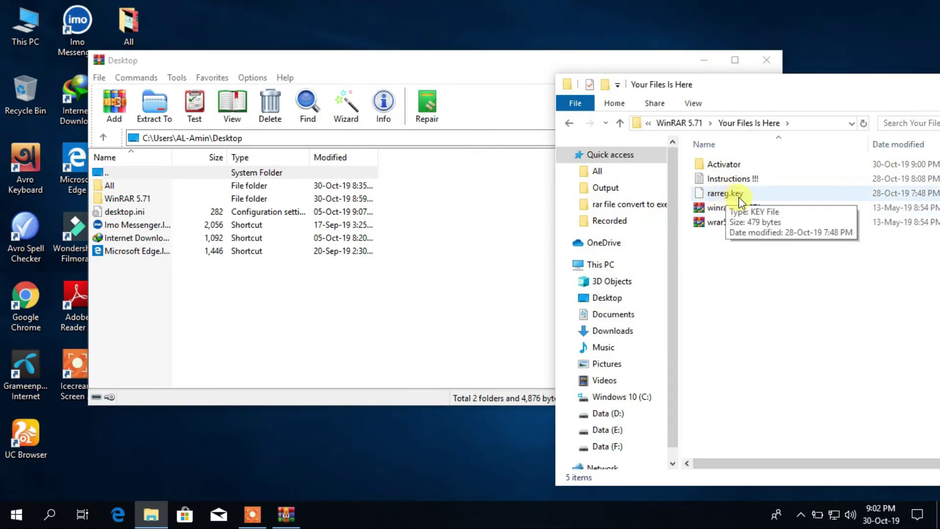
left_click_drag(747, 197, 405, 164)
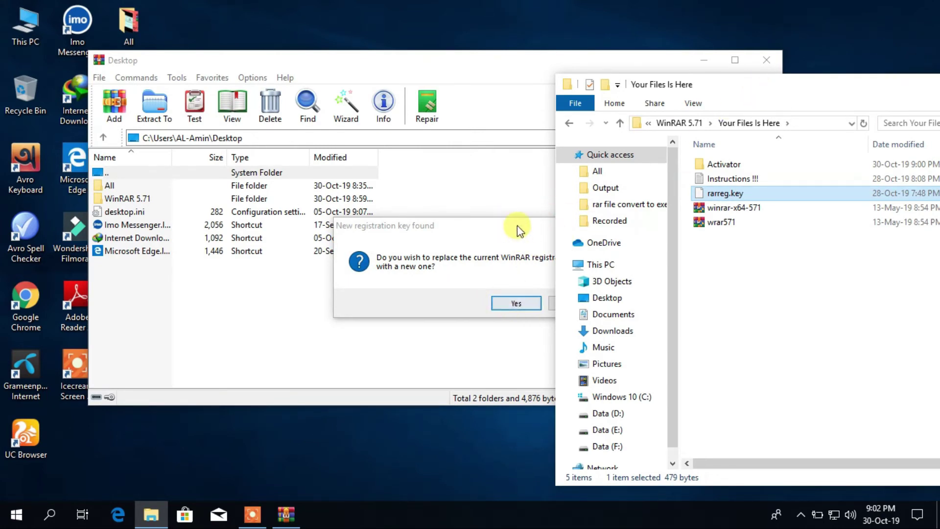
left_click_drag(517, 226, 409, 206)
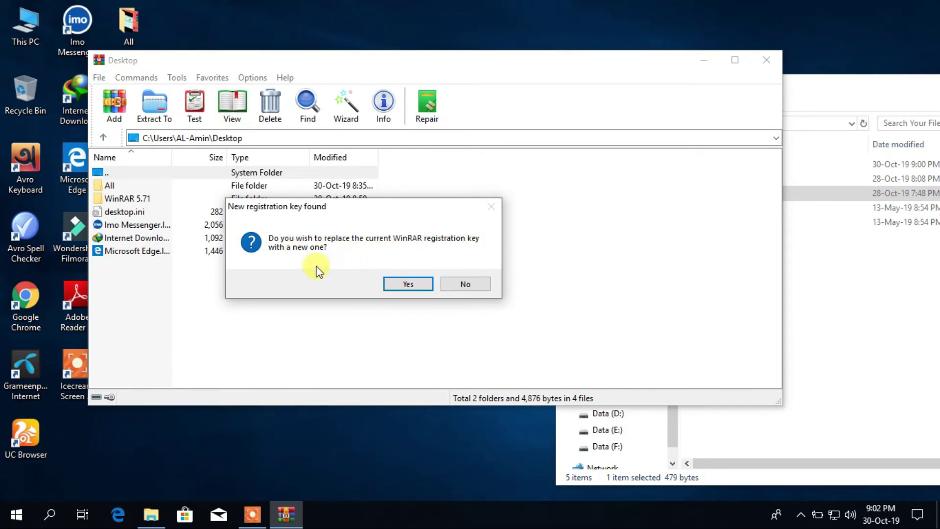
left_click(402, 281)
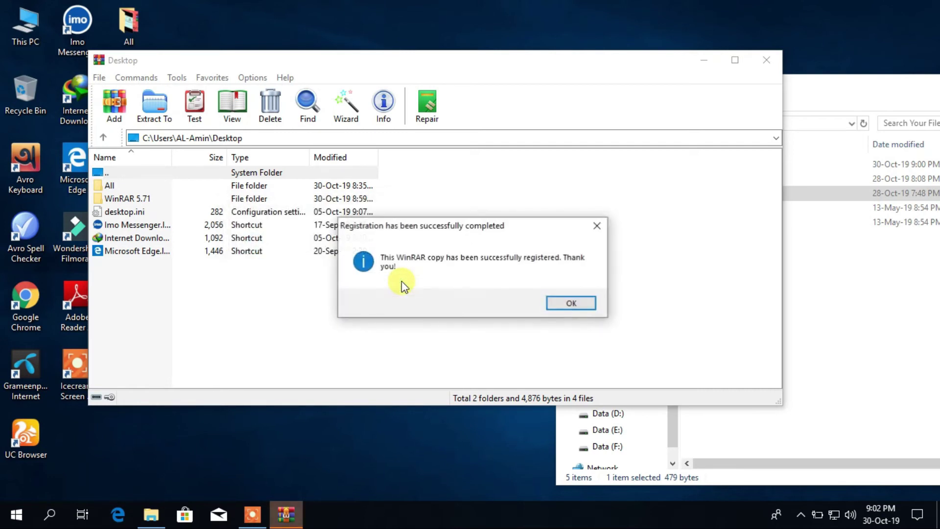
left_click(572, 303)
- Check the new registration details in WinRAR's About information, and close WinRAR and the Your Files Is Here folder
left_click(286, 77)
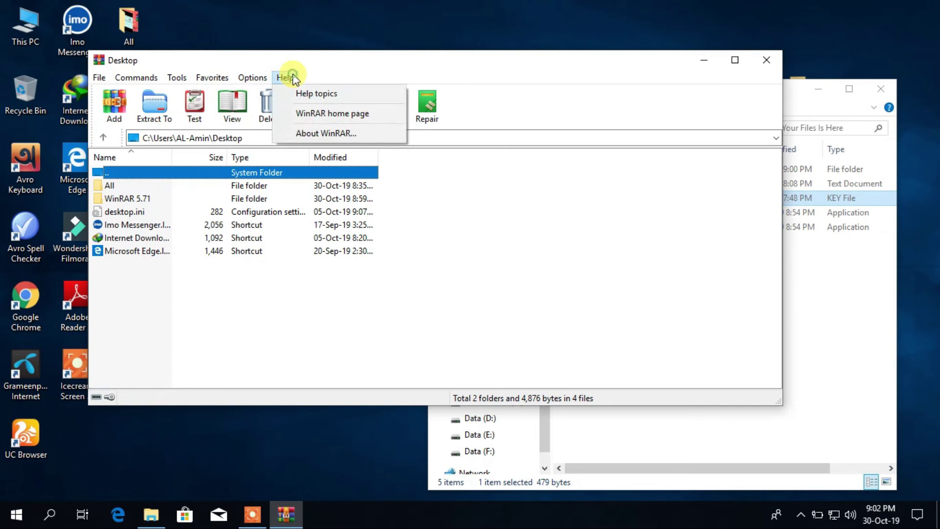
left_click(321, 134)
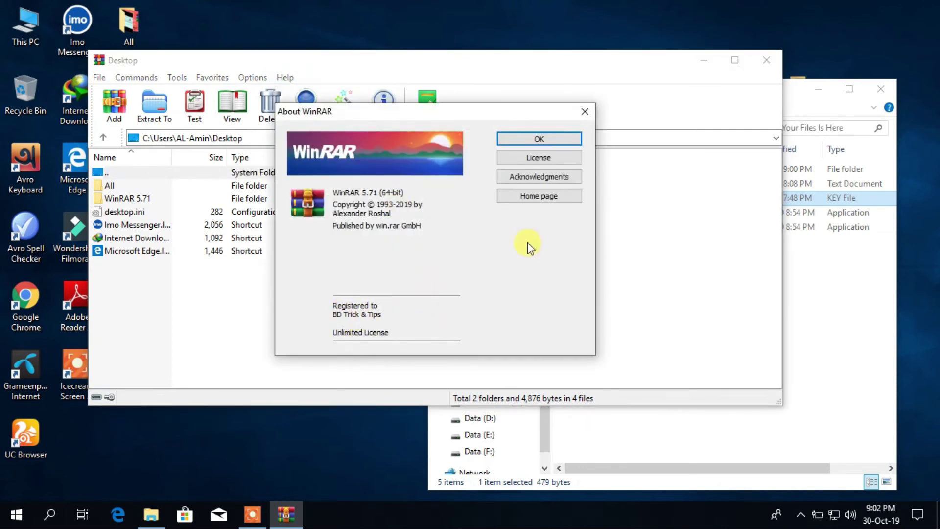
left_click(582, 117)
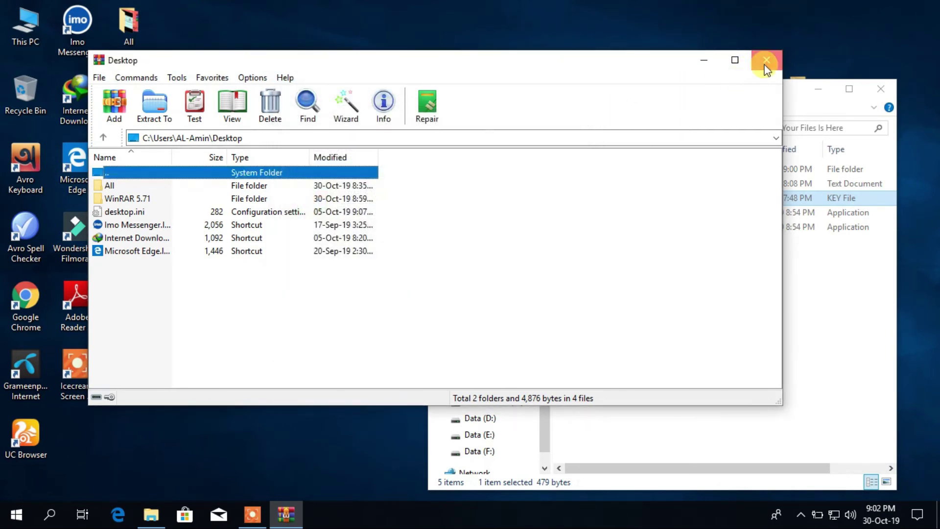
left_click(767, 60)
left_click(891, 88)
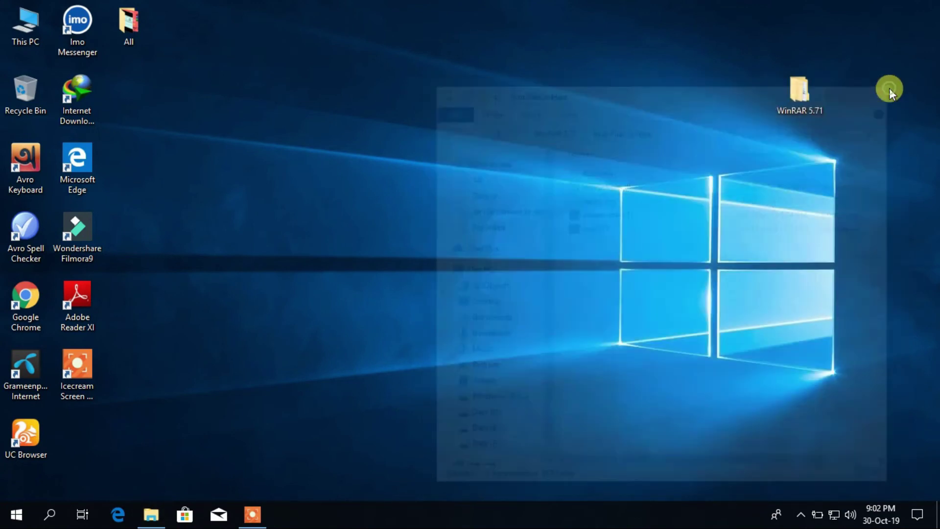